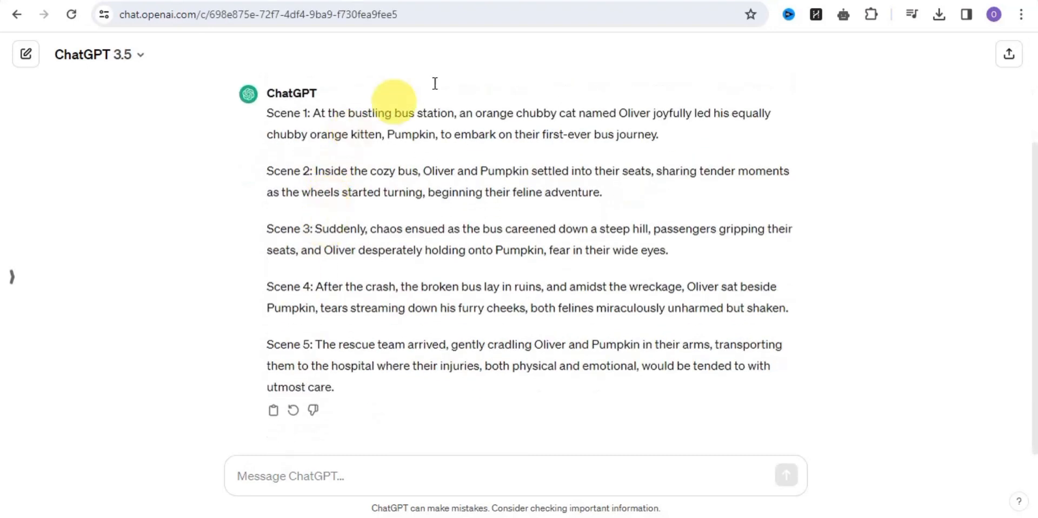
- Copy the Scene 1 description of the orange cat and kitten at the bus station from the ChatGPT story
left_click_drag(314, 112, 710, 142)
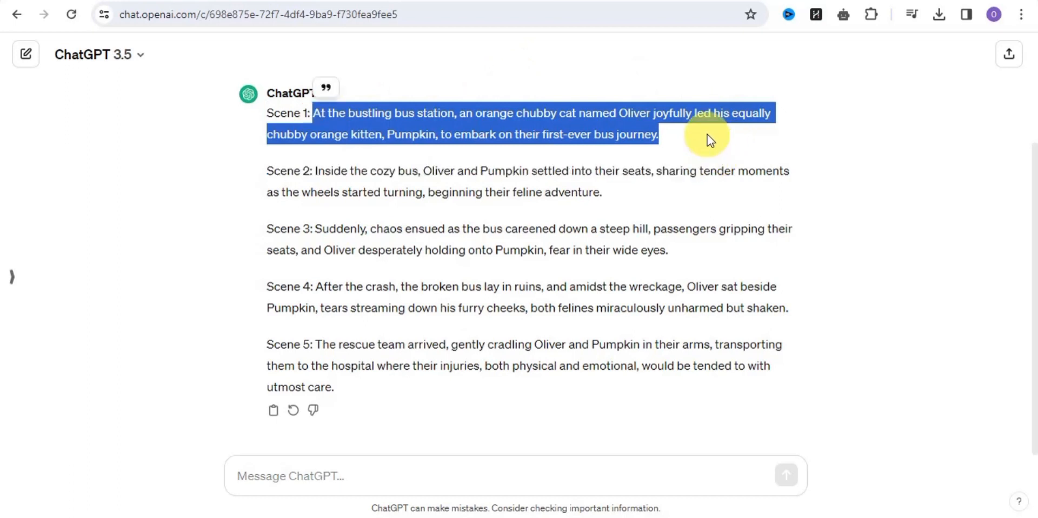
right_click(599, 113)
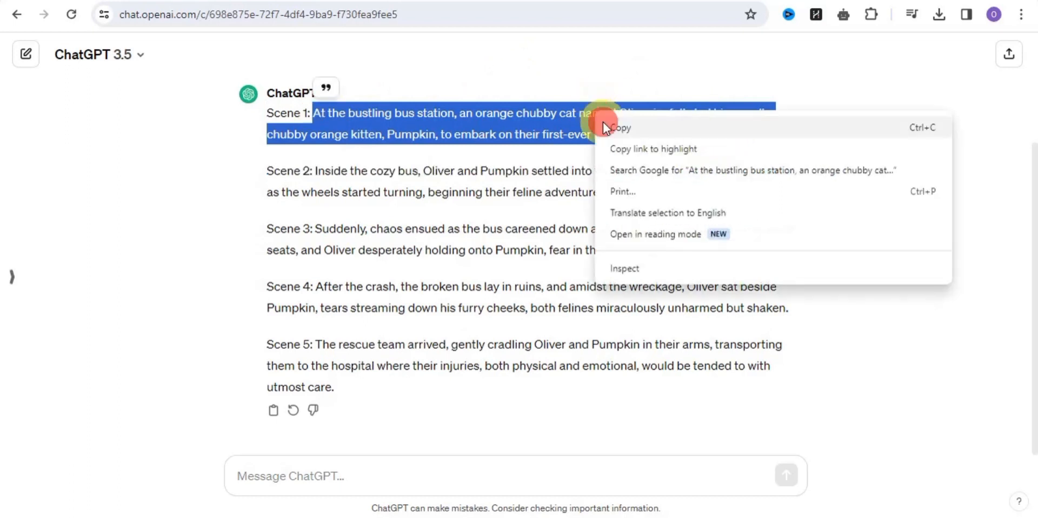
left_click(605, 125)
- In Image Creator from Microsoft Designer, generate images from the copied Scene 1 text and open the picture of the cat in overalls
left_click(697, 0)
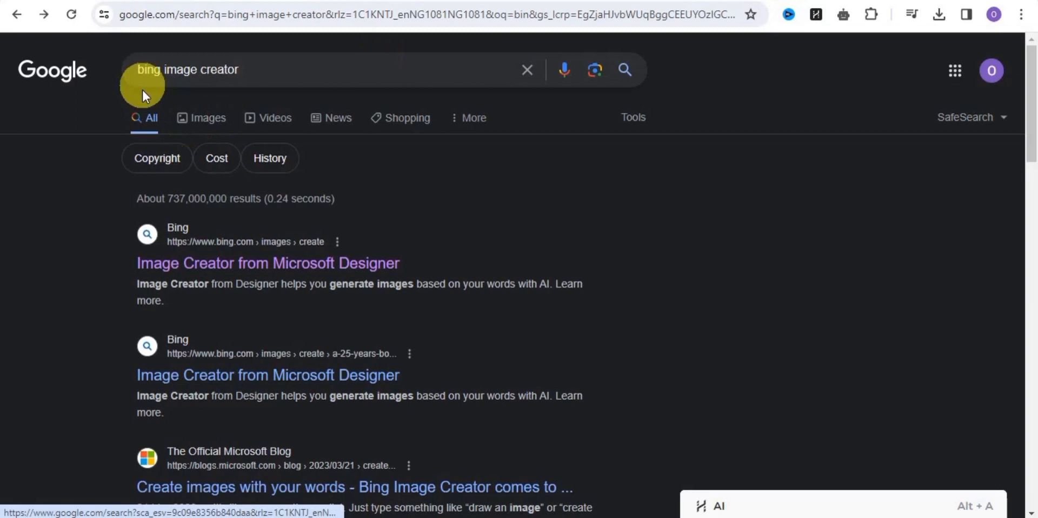
left_click(222, 264)
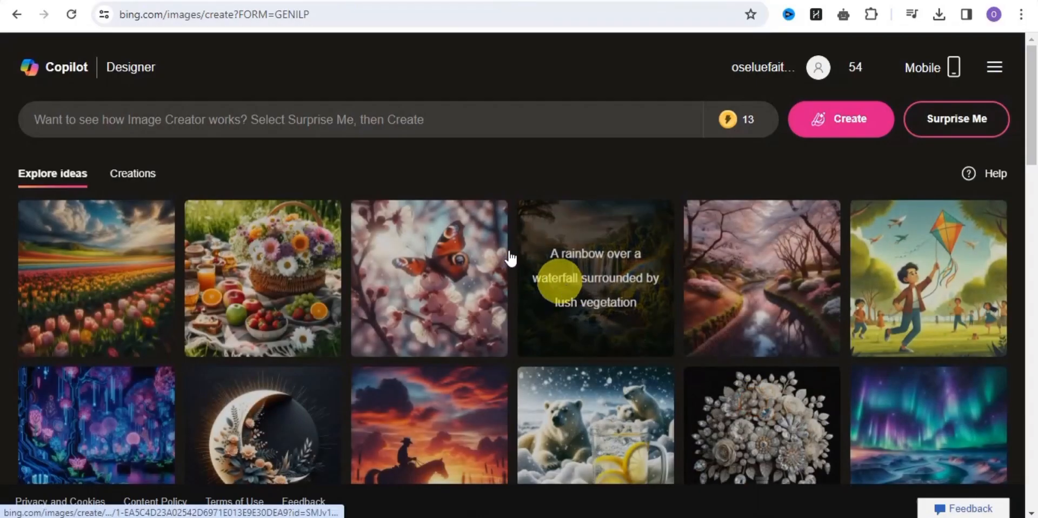
right_click(289, 123)
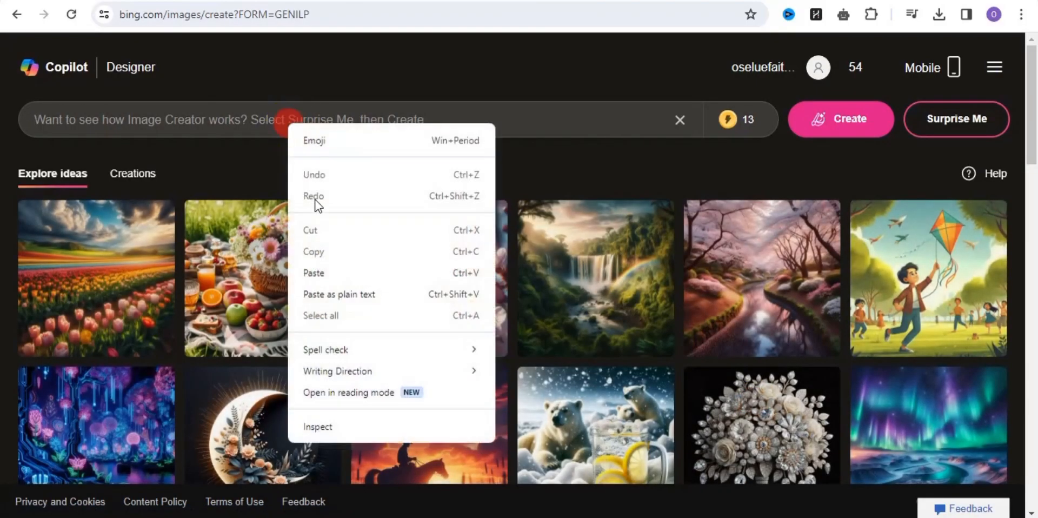
left_click(310, 265)
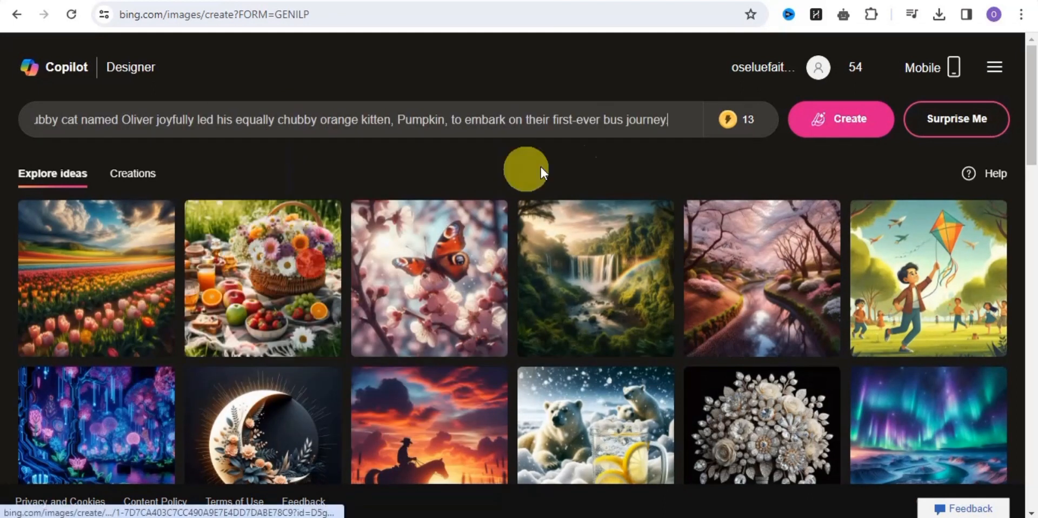
left_click(827, 121)
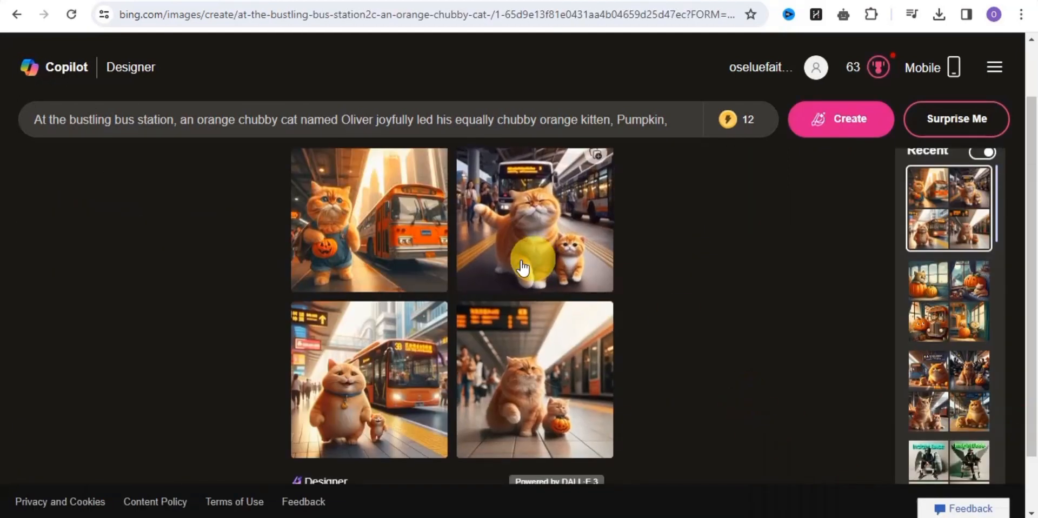
left_click(407, 254)
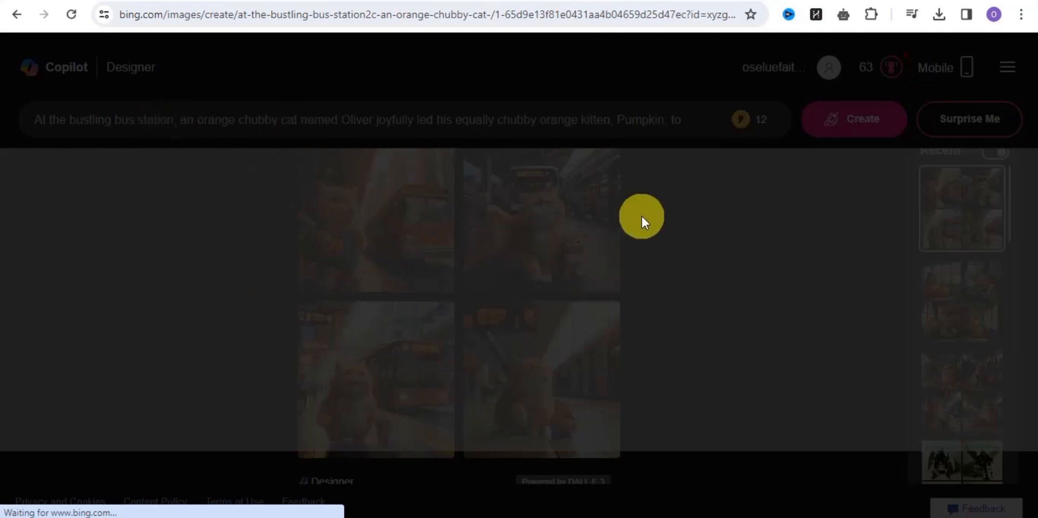
- Return to the ChatGPT story and copy the Scene 2 description set inside the cozy bus
left_click(705, 0)
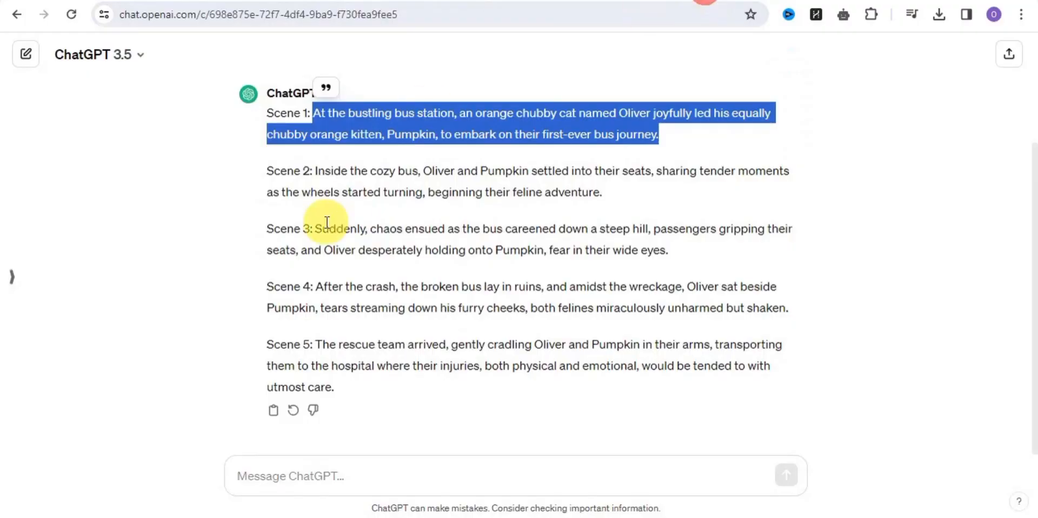
left_click_drag(318, 172, 631, 194)
right_click(545, 186)
left_click(560, 204)
- Generate the Scene 2 images in Image Creator and open the one with two cats facing each other across the table
key("ctrl+Tab")
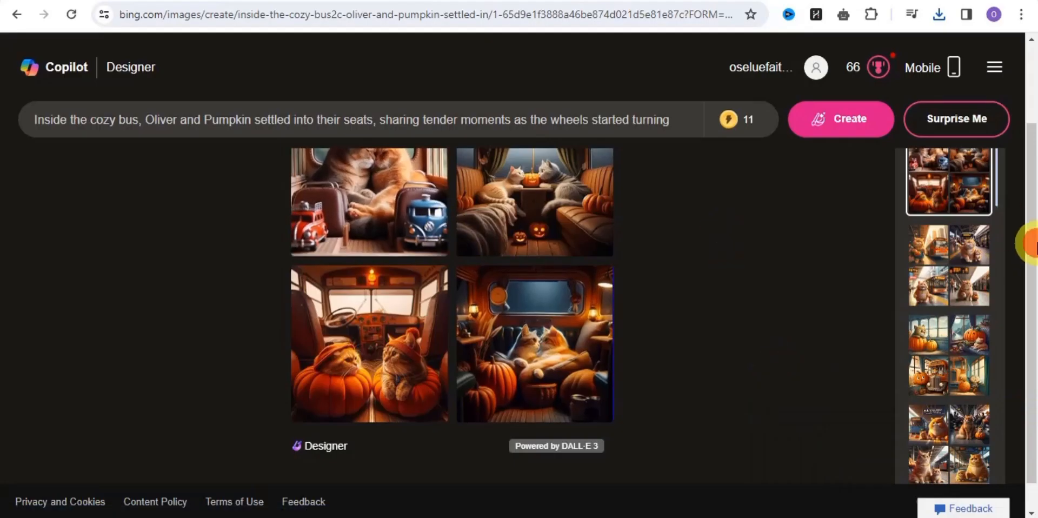
left_click_drag(1035, 244, 1034, 221)
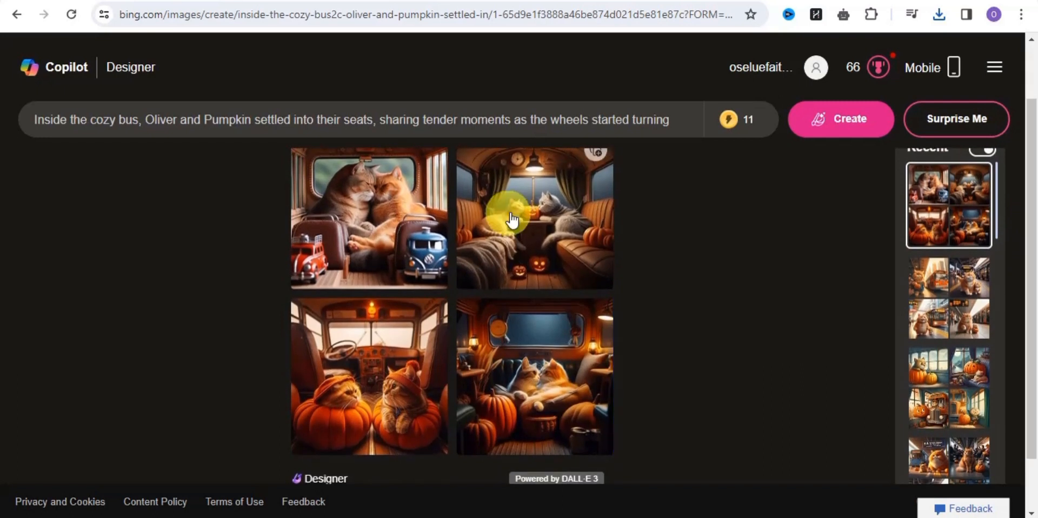
left_click(521, 246)
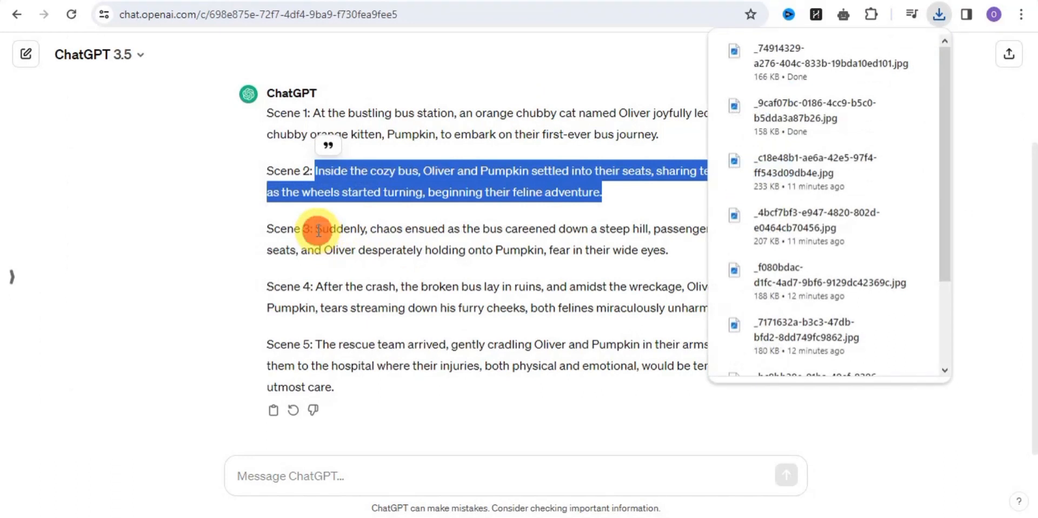
- Copy the Scene 3 description of the bus careening down a steep hill from the ChatGPT story
left_click_drag(318, 231, 667, 244)
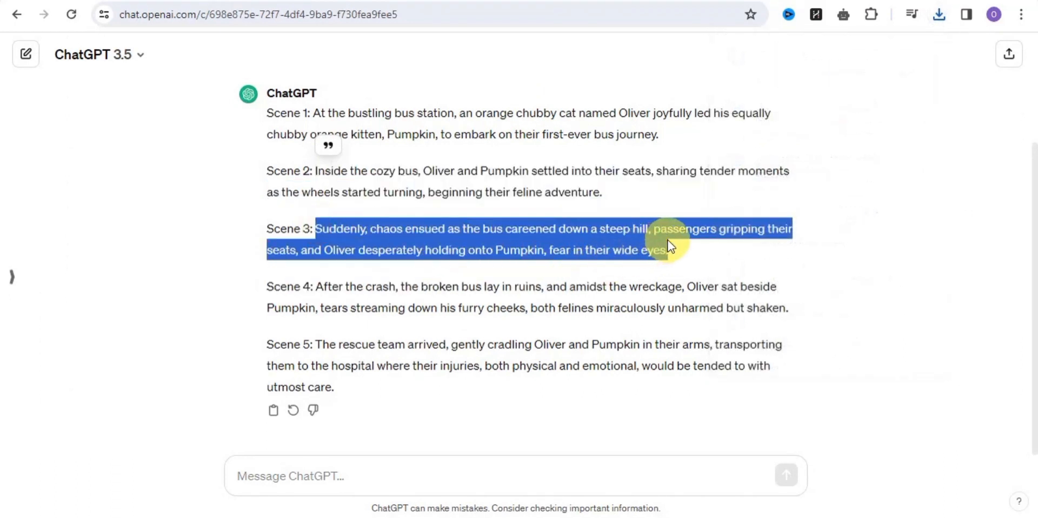
right_click(589, 238)
left_click(614, 255)
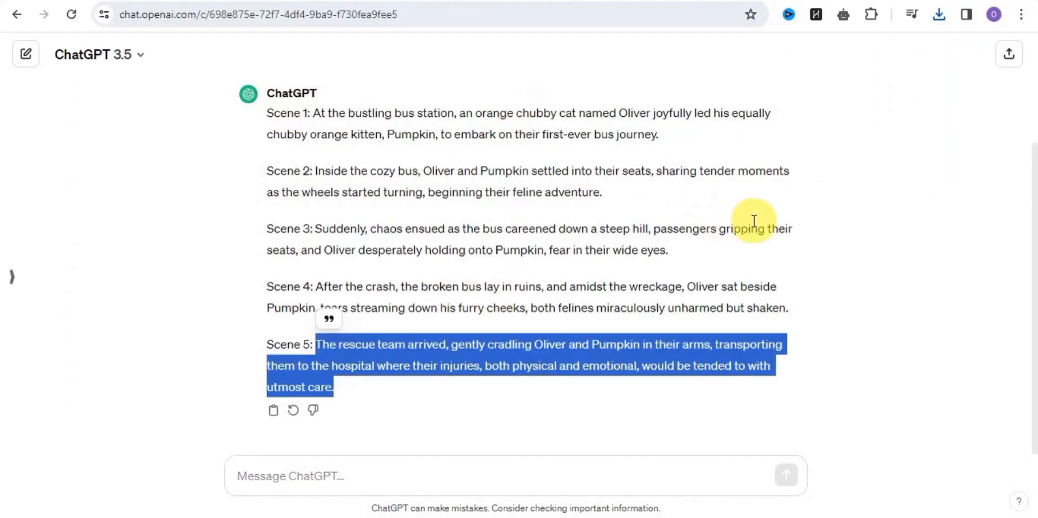
left_click(862, 217)
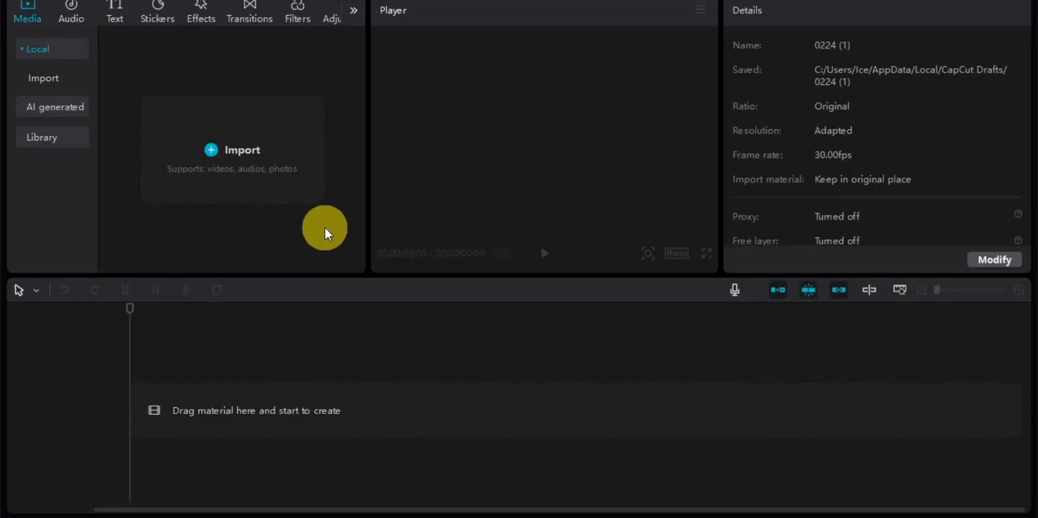
- In CapCut, import the generated scene images from the Downloads folder and place the five scenes on the timeline
left_click(238, 151)
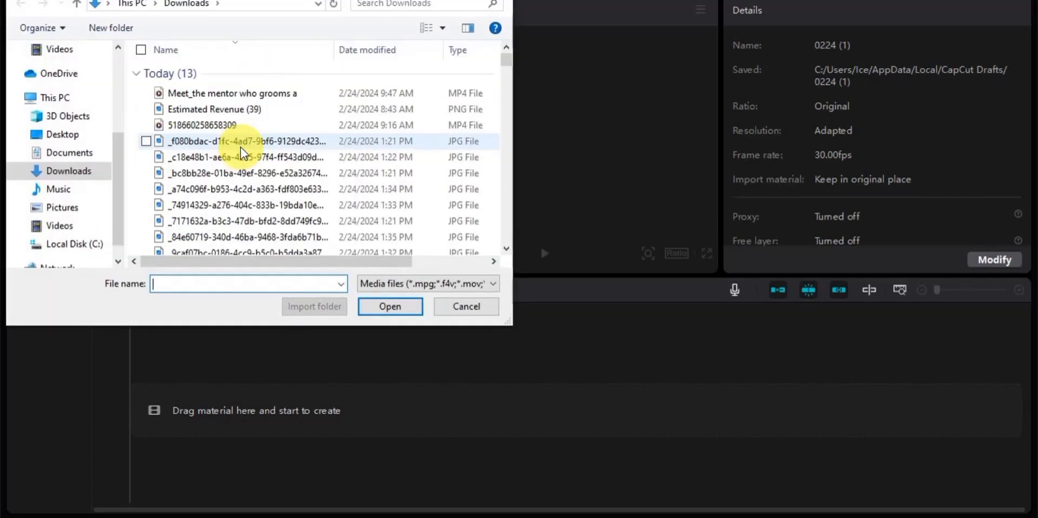
left_click(390, 306)
mouse_move(363, 201)
left_mouse_down()
mouse_move(362, 250)
mouse_move(356, 201)
mouse_move(353, 213)
left_mouse_up()
left_click_drag(278, 213, 139, 414)
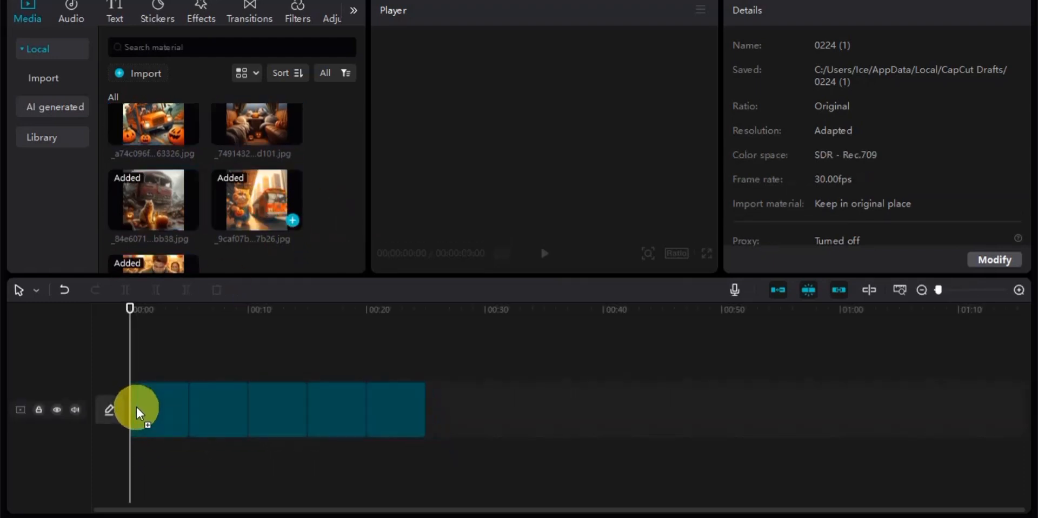
- Shorten the first timeline clip, the cat at the bus station, to about 1 second
left_click(239, 407)
key("Delete")
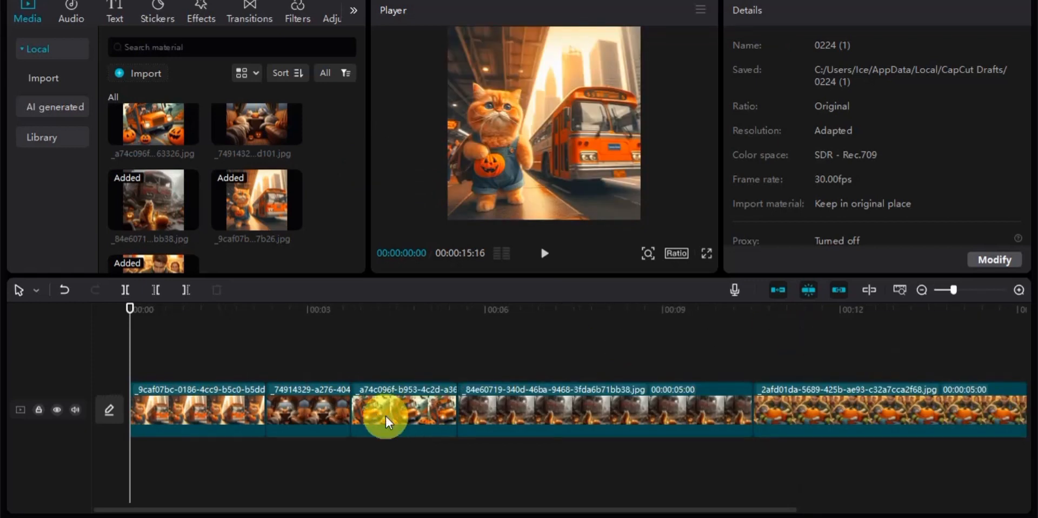
left_click(226, 431)
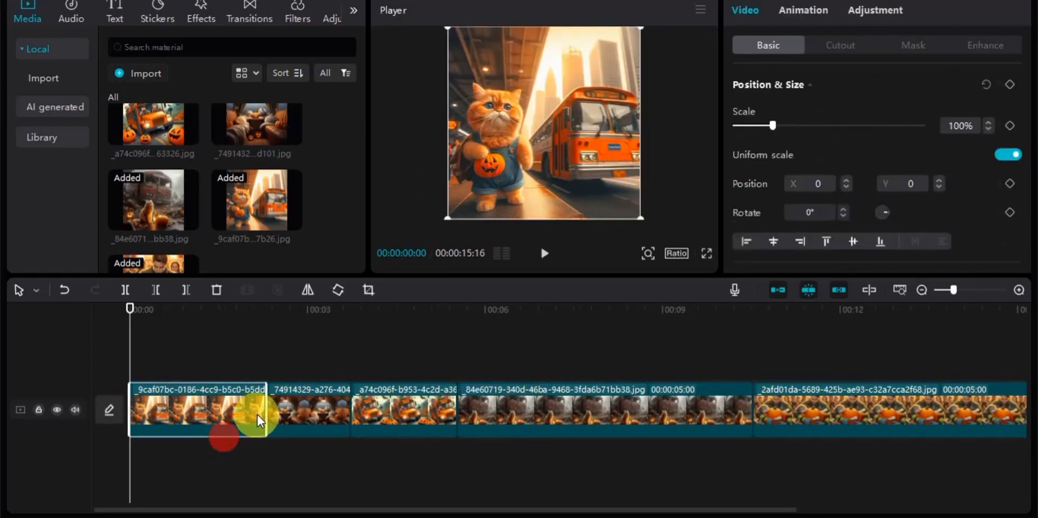
left_click_drag(265, 408, 194, 405)
left_click(212, 411)
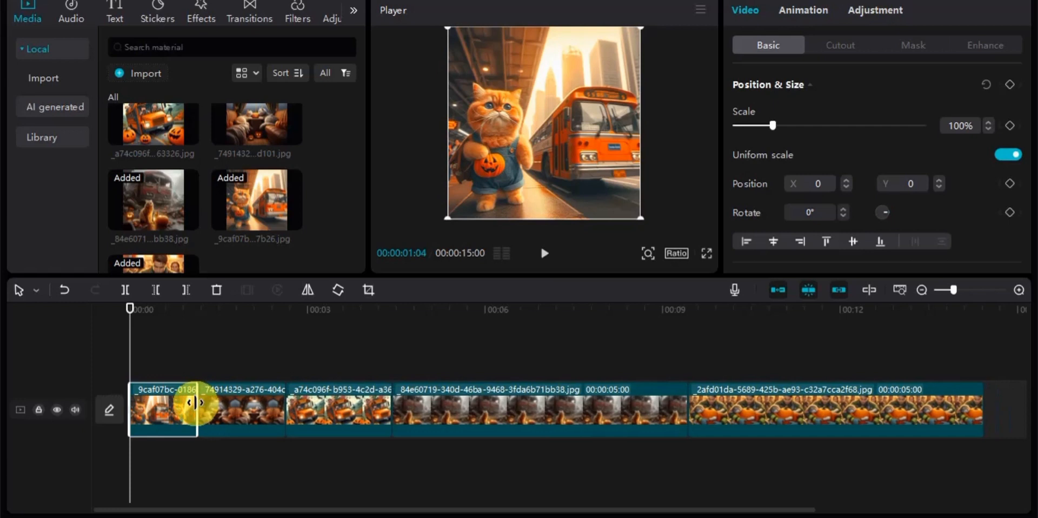
- Trim the remaining four clips to about 1 second each and return the playhead to the start of the timeline
left_click(262, 405)
left_click_drag(286, 404, 255, 402)
left_click(304, 402)
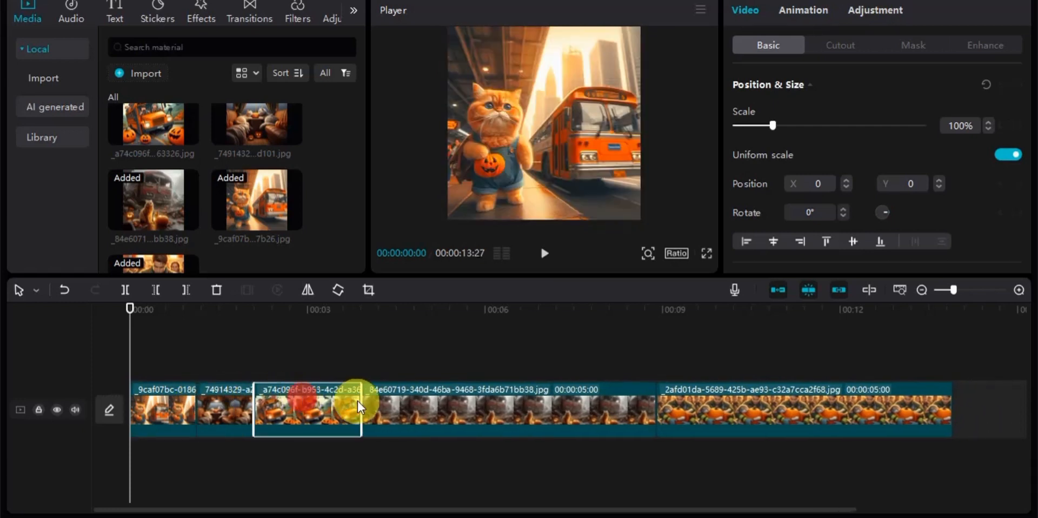
left_click_drag(357, 400, 310, 403)
left_click(359, 409)
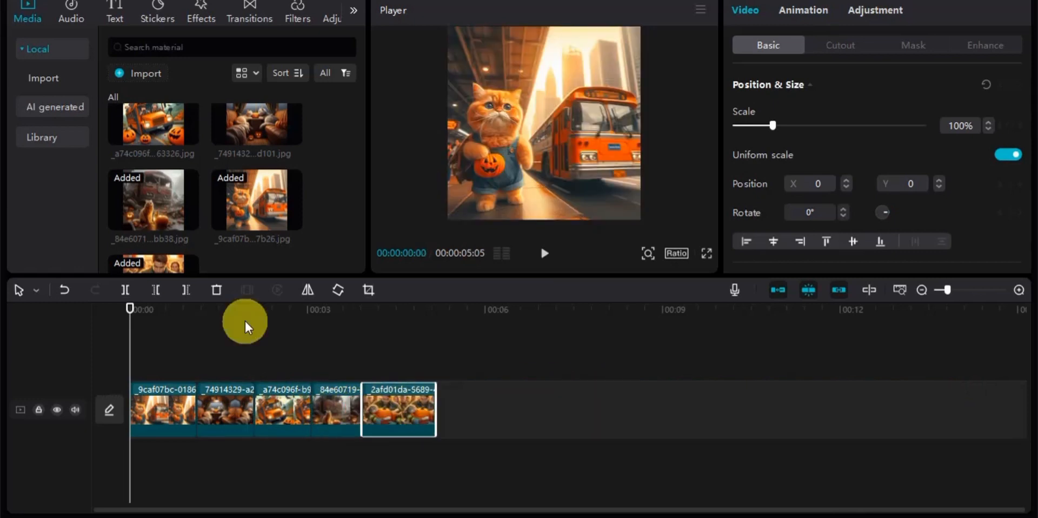
left_click(245, 326)
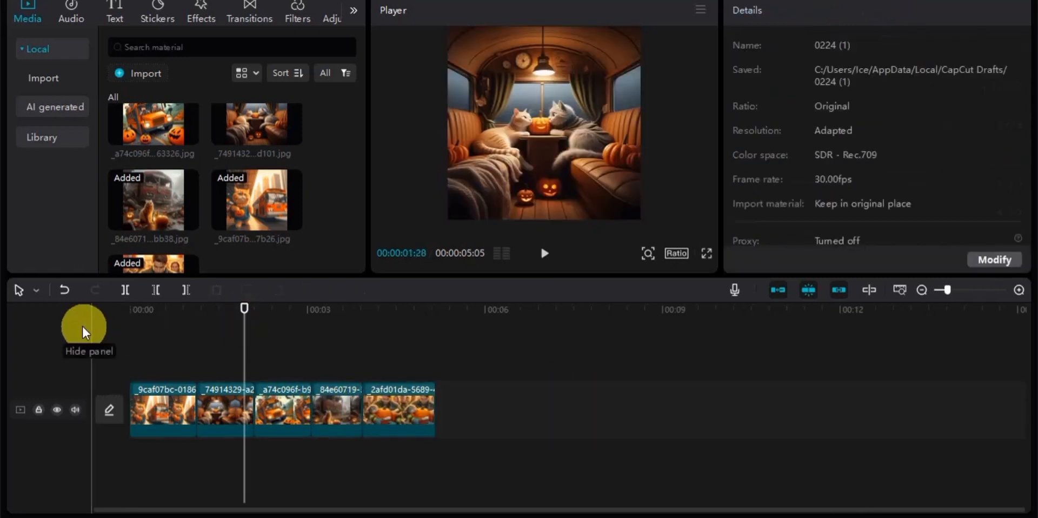
left_click(242, 307)
left_click(131, 306)
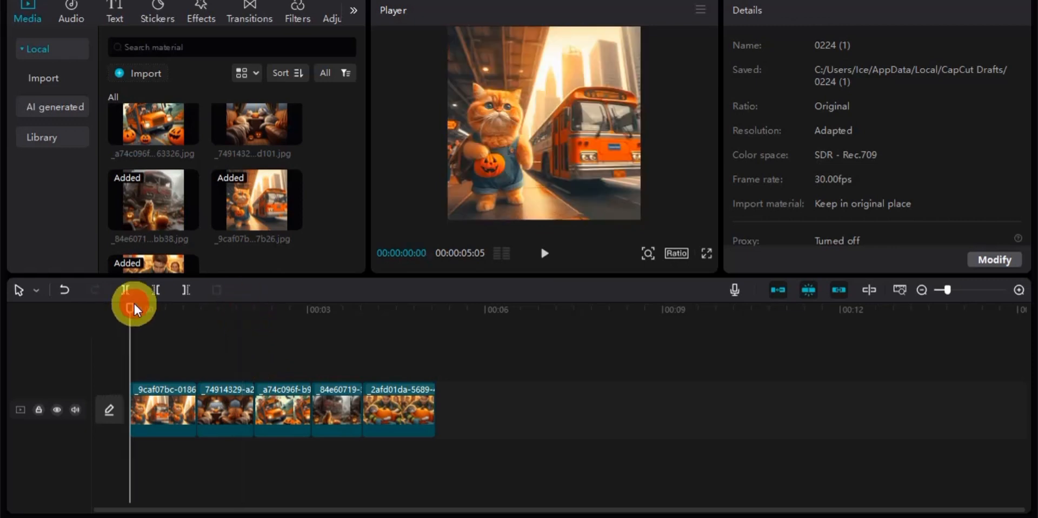
- Add the Anti-CW Swirl camera transition at the cut between the first and second clips
left_click(196, 383)
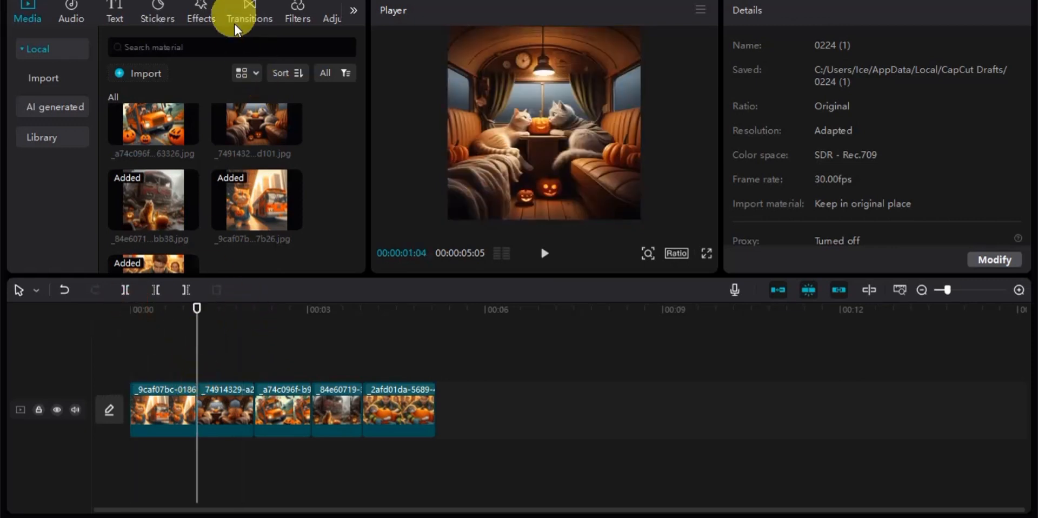
left_click(249, 13)
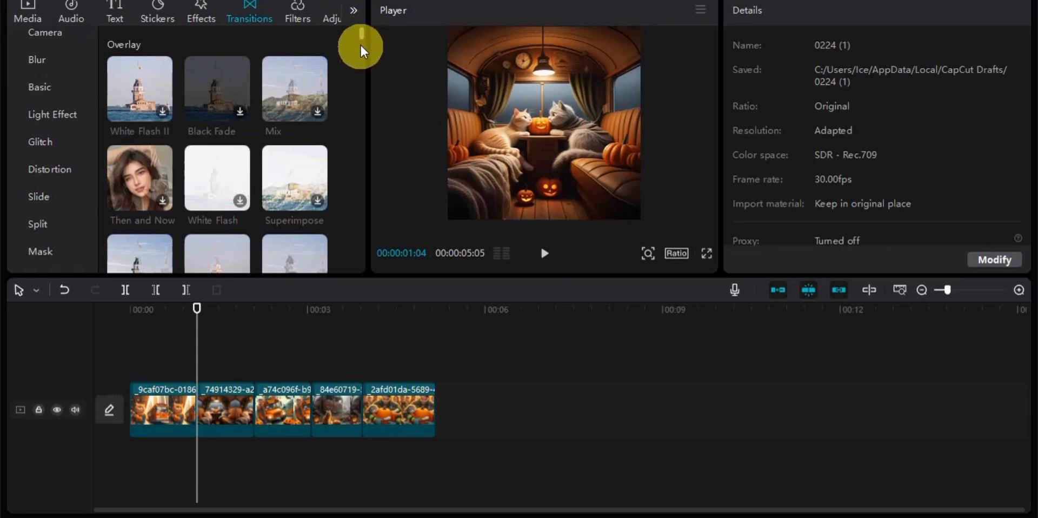
left_click_drag(362, 38, 359, 62)
left_click(229, 175)
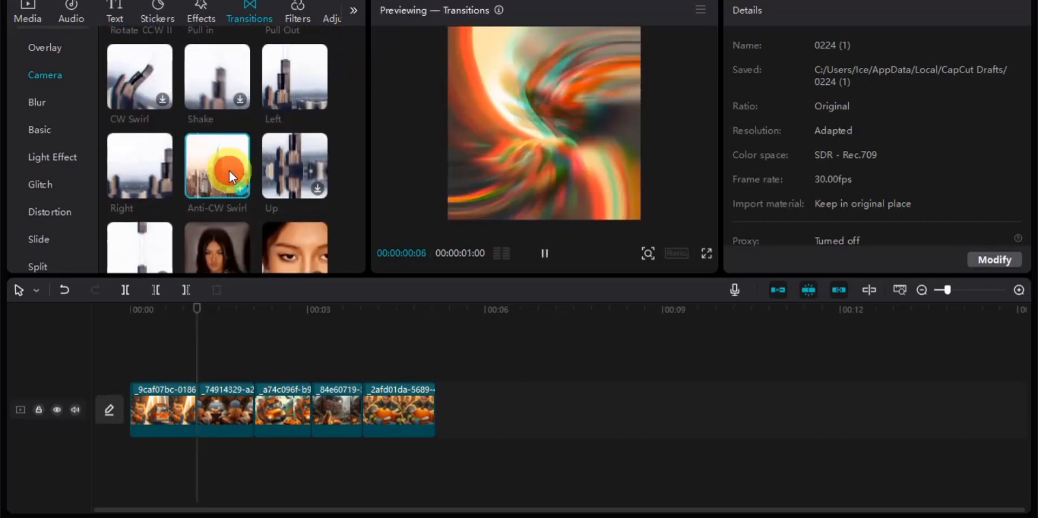
mouse_move(209, 178)
left_mouse_down()
mouse_move(176, 493)
mouse_move(191, 408)
left_mouse_up()
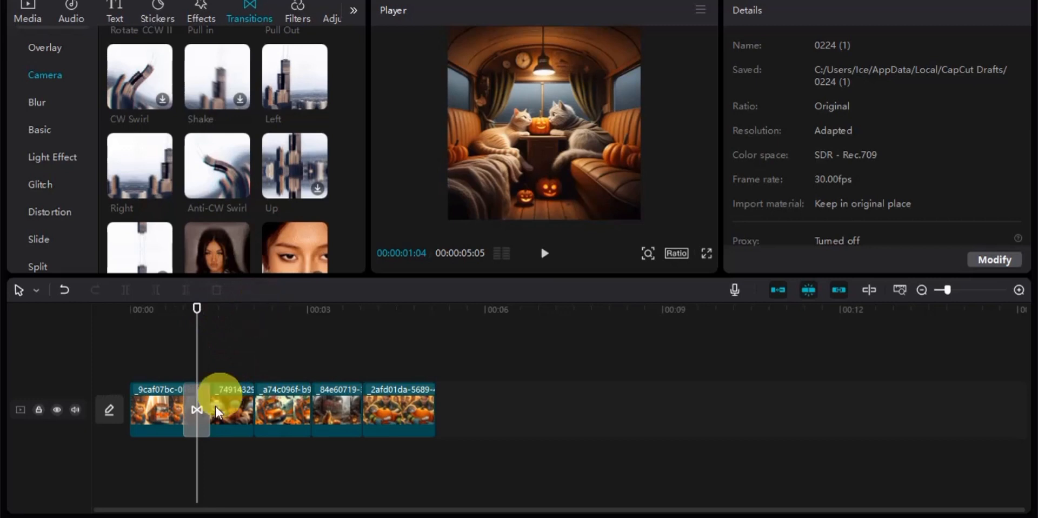
- Try to add a camera transition at the cut between the second and third clips
left_click(476, 327)
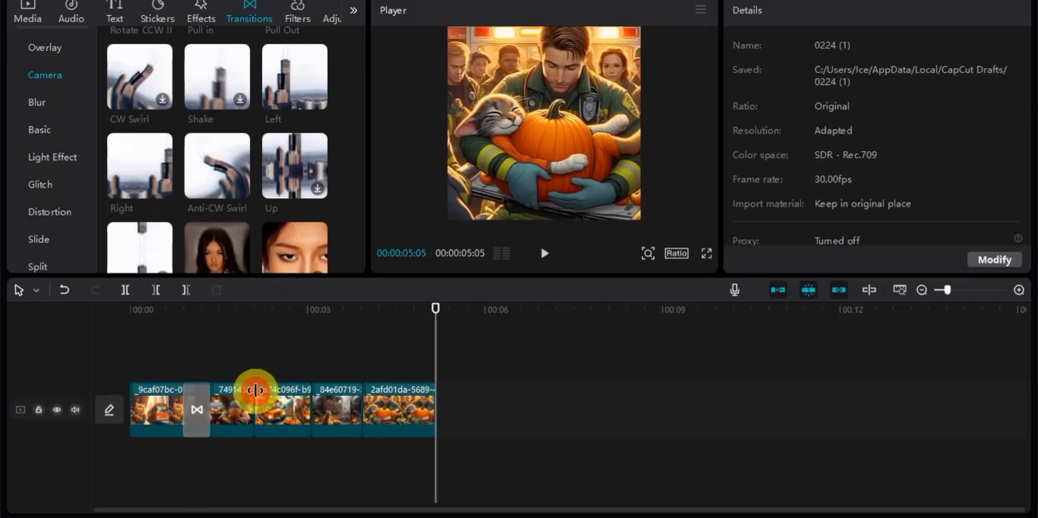
left_click(255, 390)
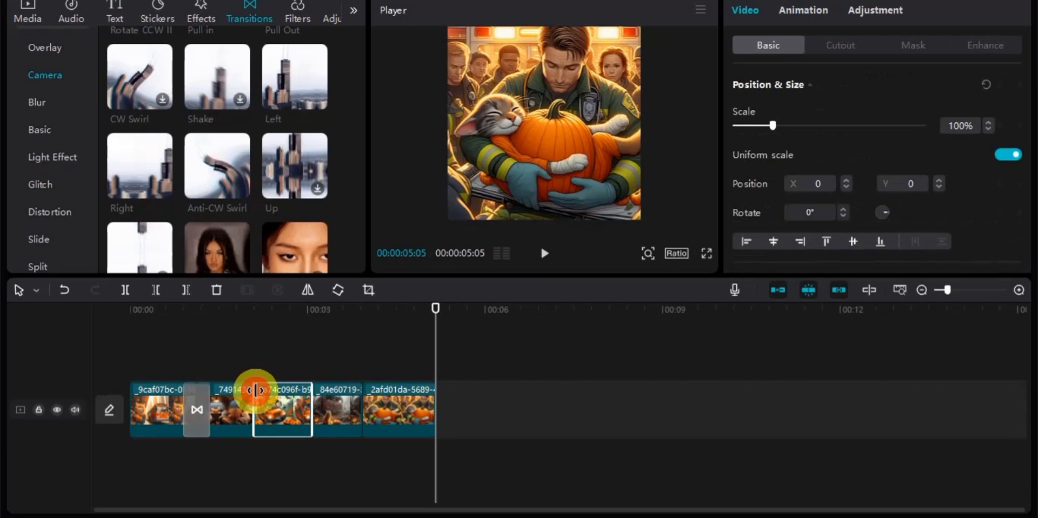
left_click(254, 306)
left_click_drag(285, 212, 241, 385)
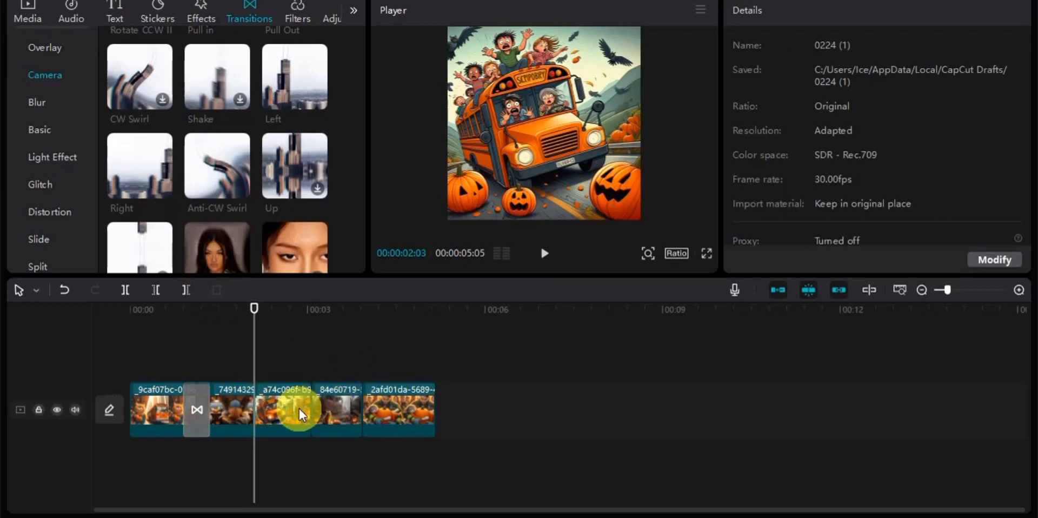
- Apply the "Rota...ning" In animation to the last clip on the timeline
left_click(278, 414)
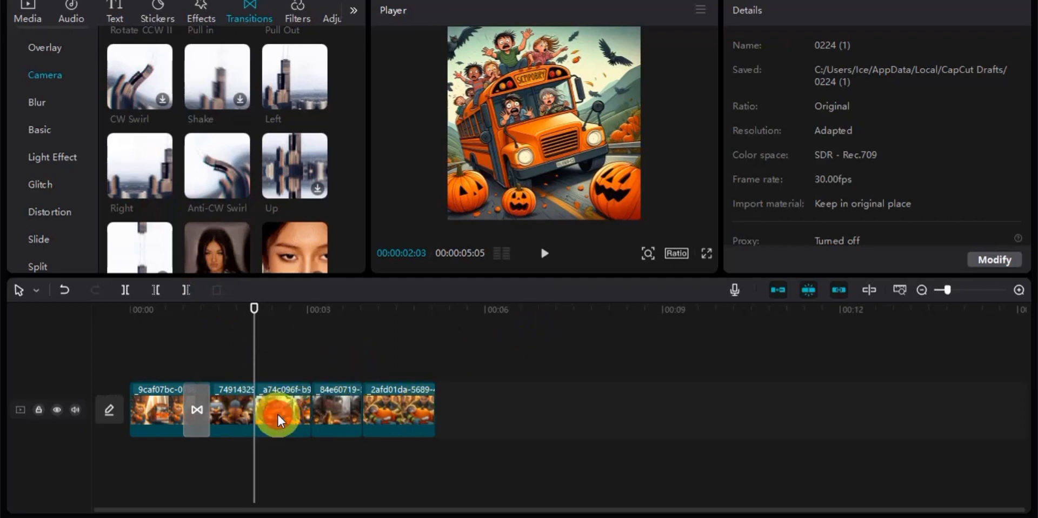
left_click(372, 405)
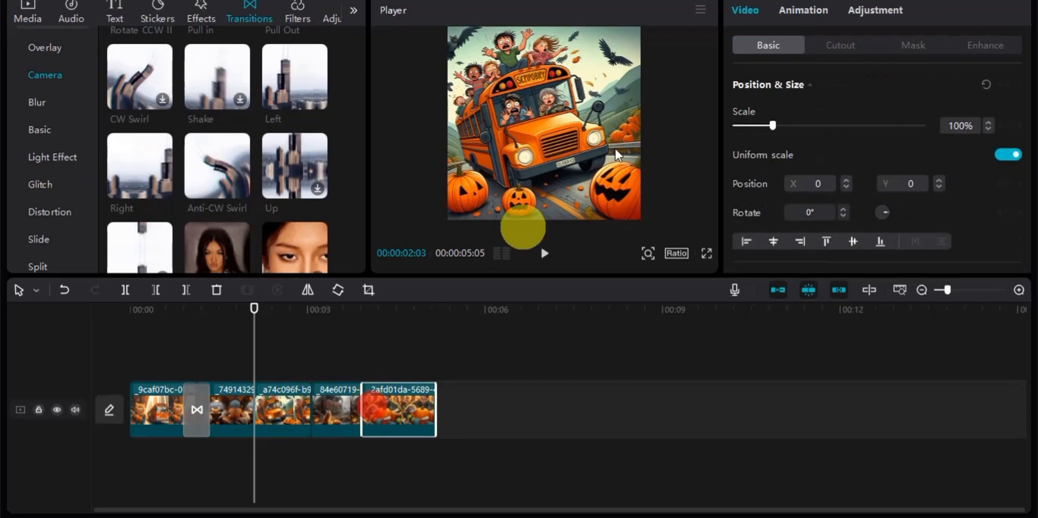
left_click(805, 18)
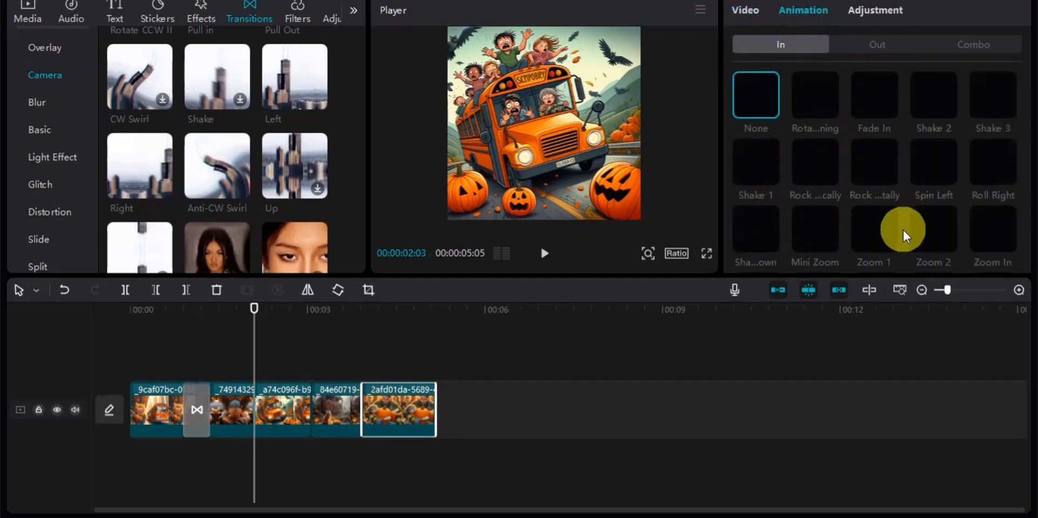
left_click(833, 96)
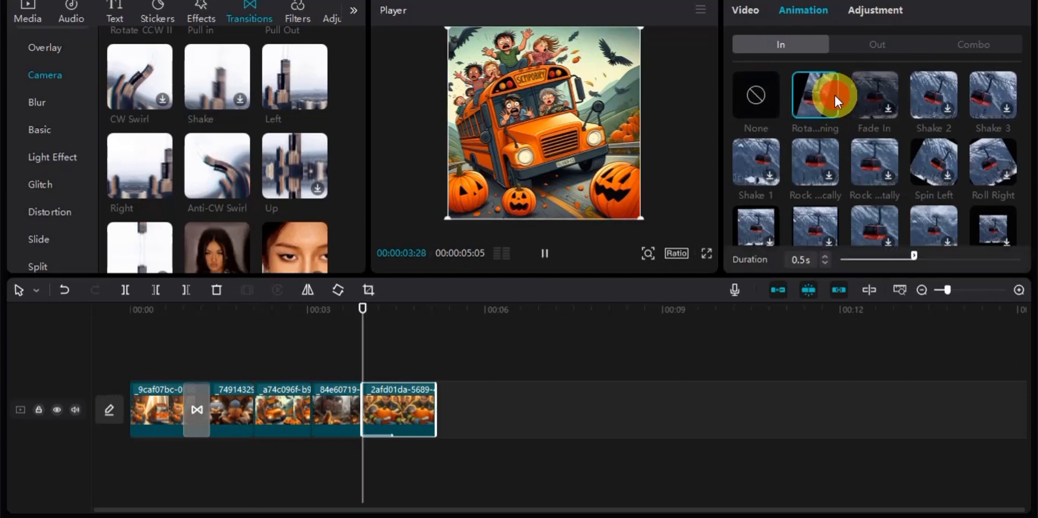
- Apply the Rotation Opening In animation to the fourth and third clips on the timeline
left_click(335, 427)
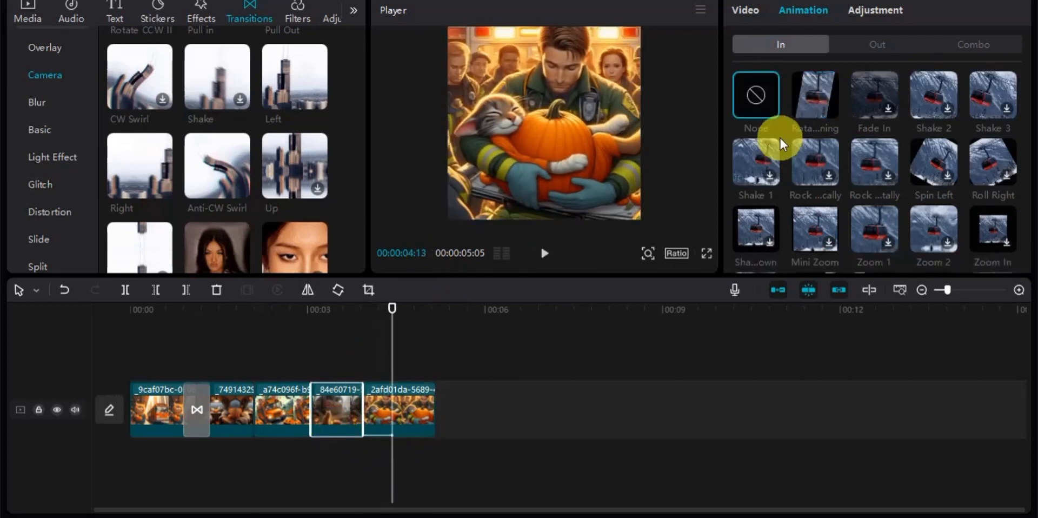
left_click(816, 105)
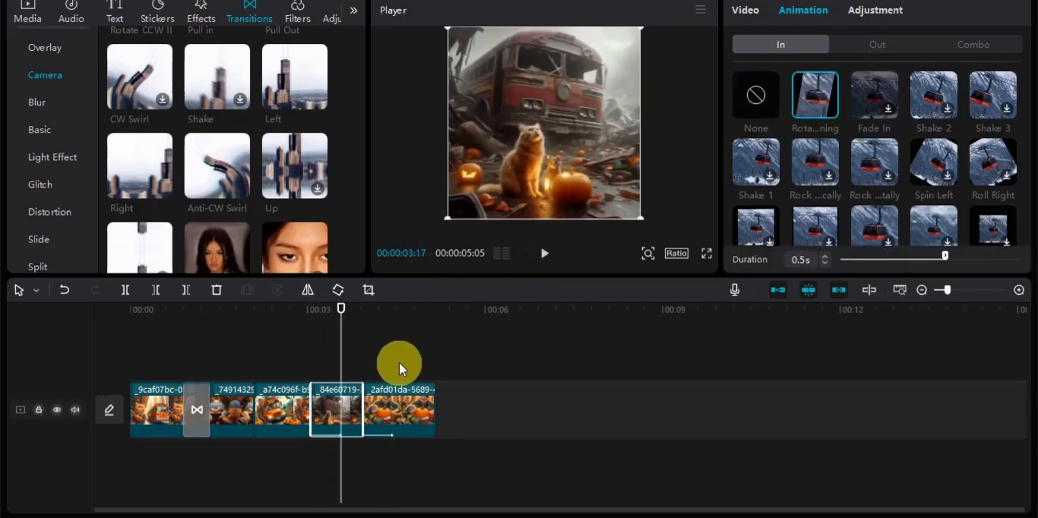
left_click(265, 415)
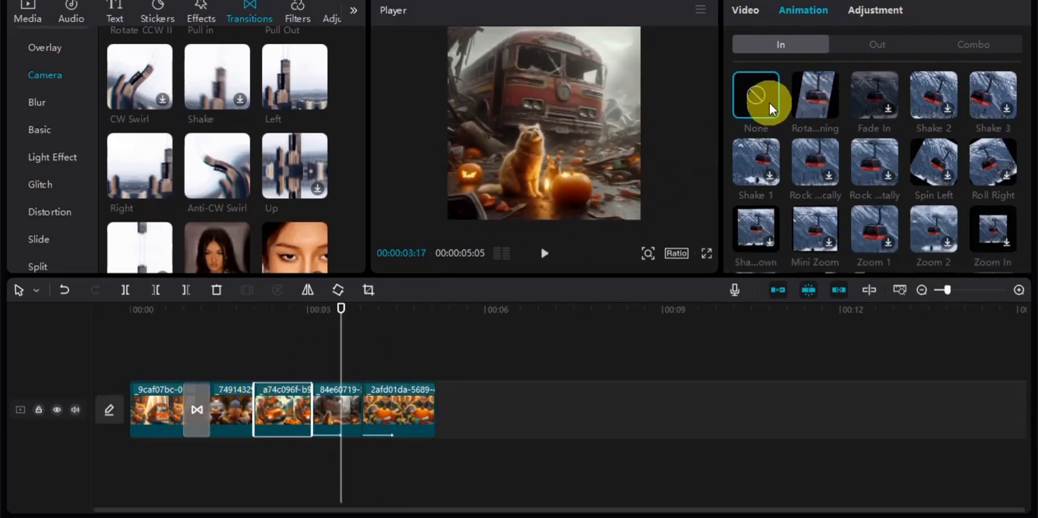
left_click(798, 98)
key("space")
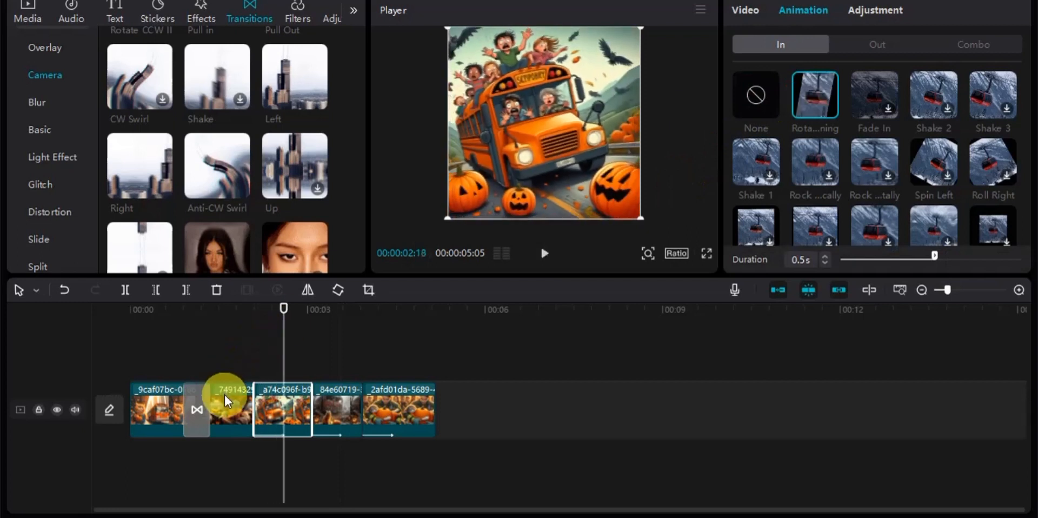
- Give the second and first clips the Rotation Opening In animation and place the playhead just after the transition between them
left_click(225, 393)
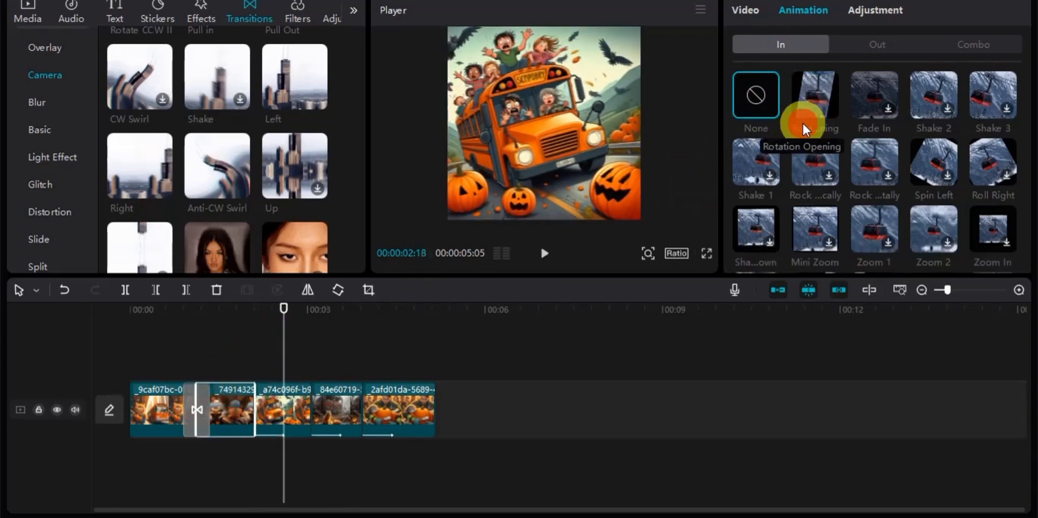
left_click(812, 108)
left_click(177, 416)
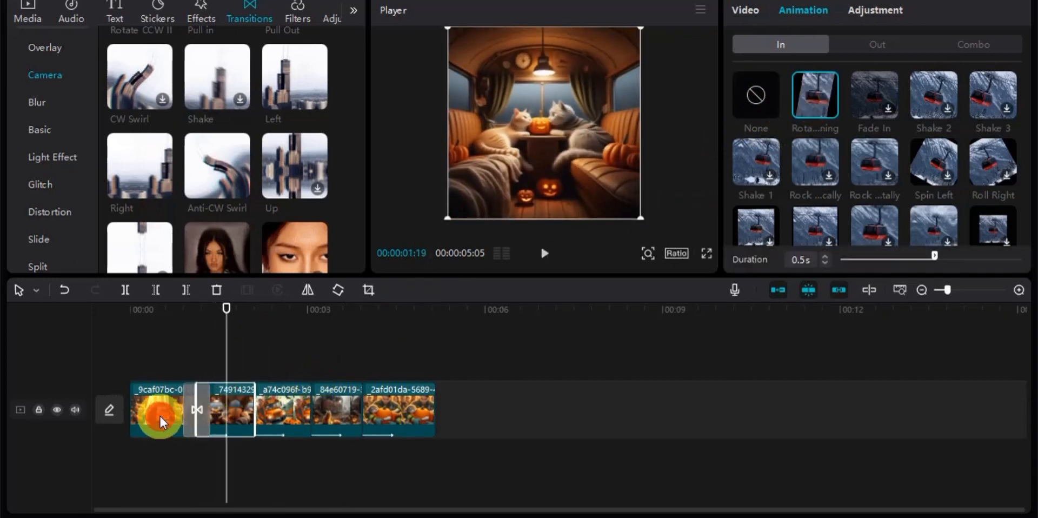
left_click(815, 111)
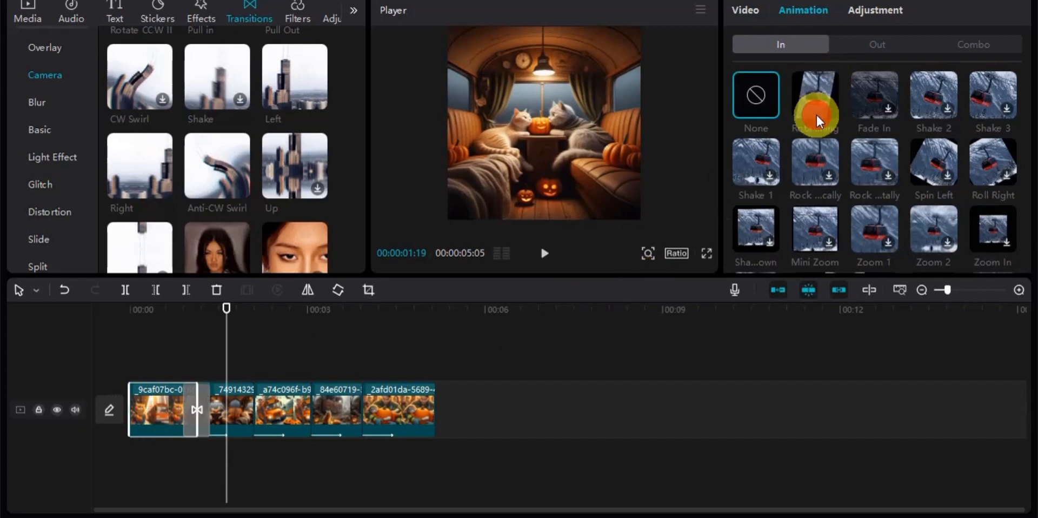
left_click(212, 312)
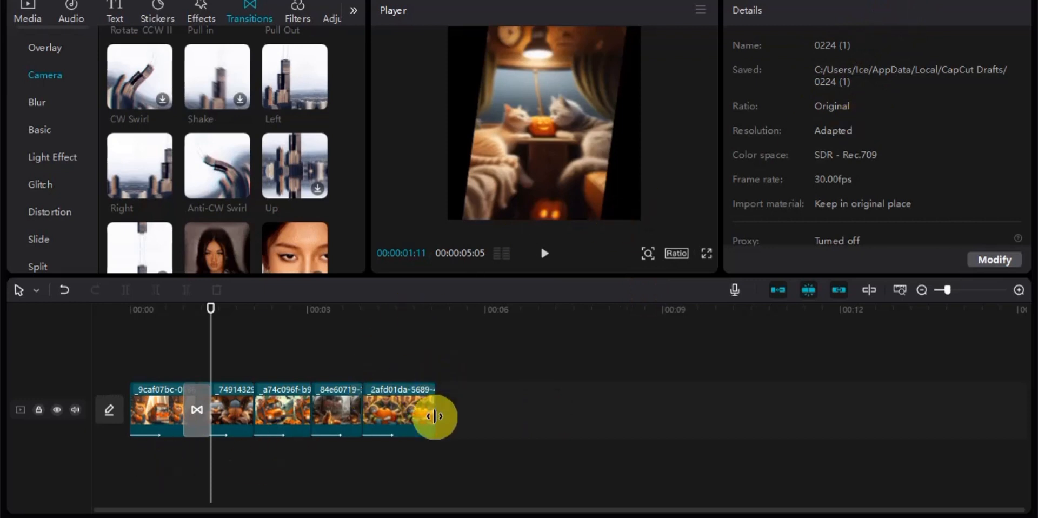
- Switch to the media player window and view the orange cat video playing there
left_click(597, 517)
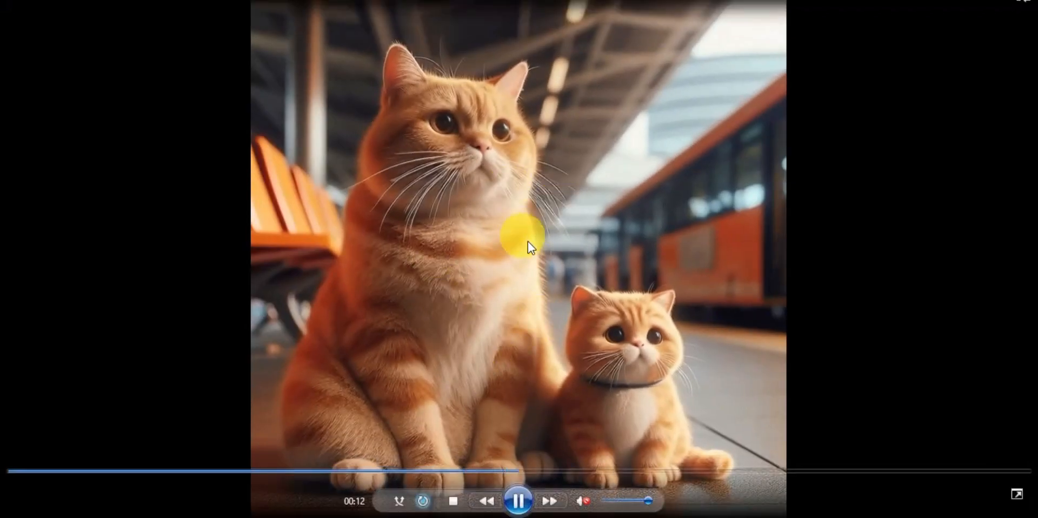
mouse_move(496, 513)
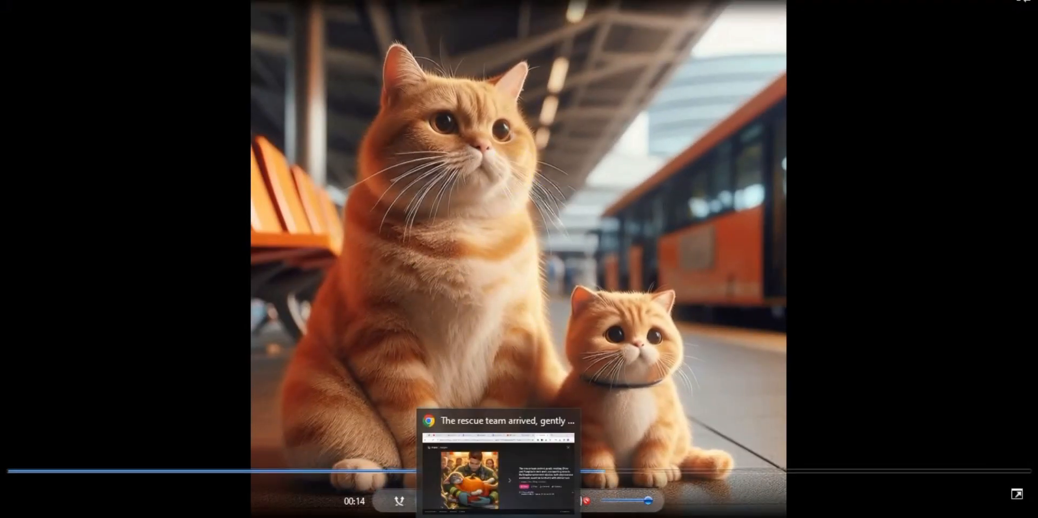